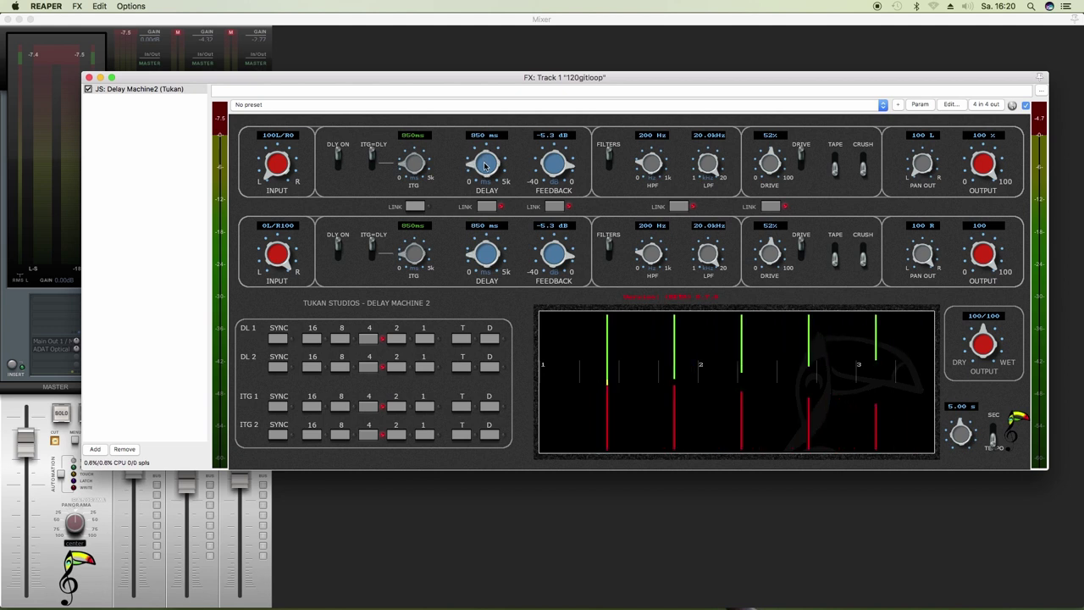
- Raise both linked delay lines to 850 ms, then settle them at 800 ms
scroll(486, 166, up, 4)
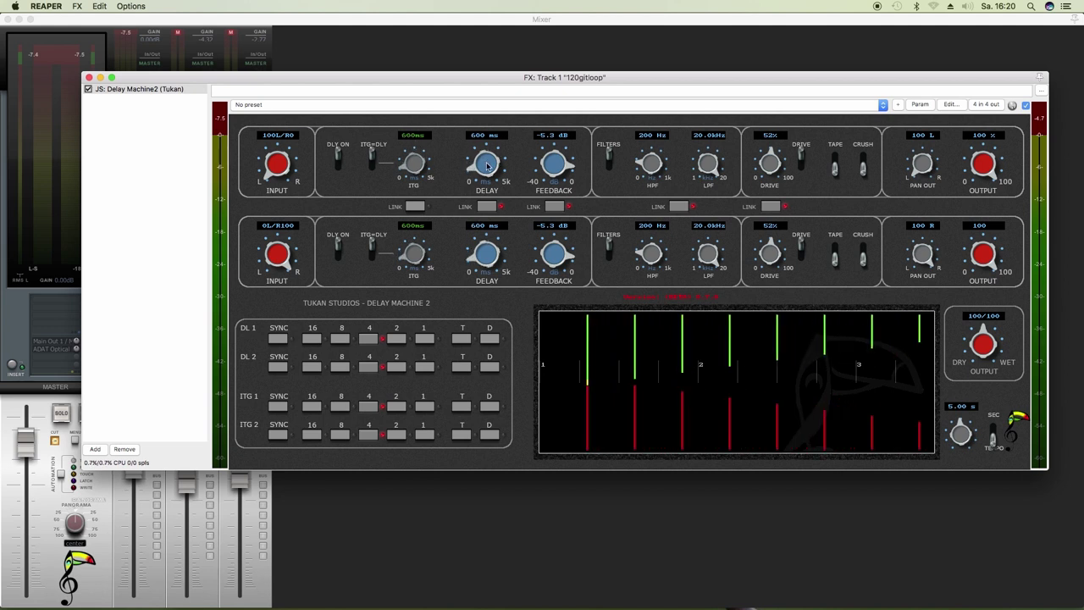
scroll(487, 165, down, 2)
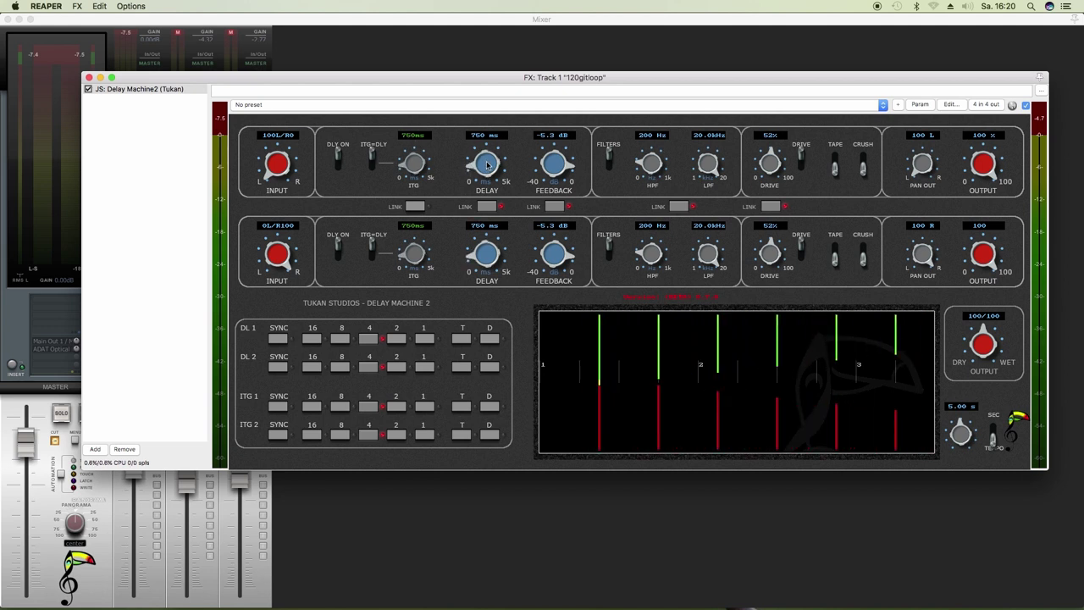
- Unlink line 1's ITG, then set delays to 200 ms, feedback to -10.5 dB, and ITG 1 to 1550 ms
click(374, 162)
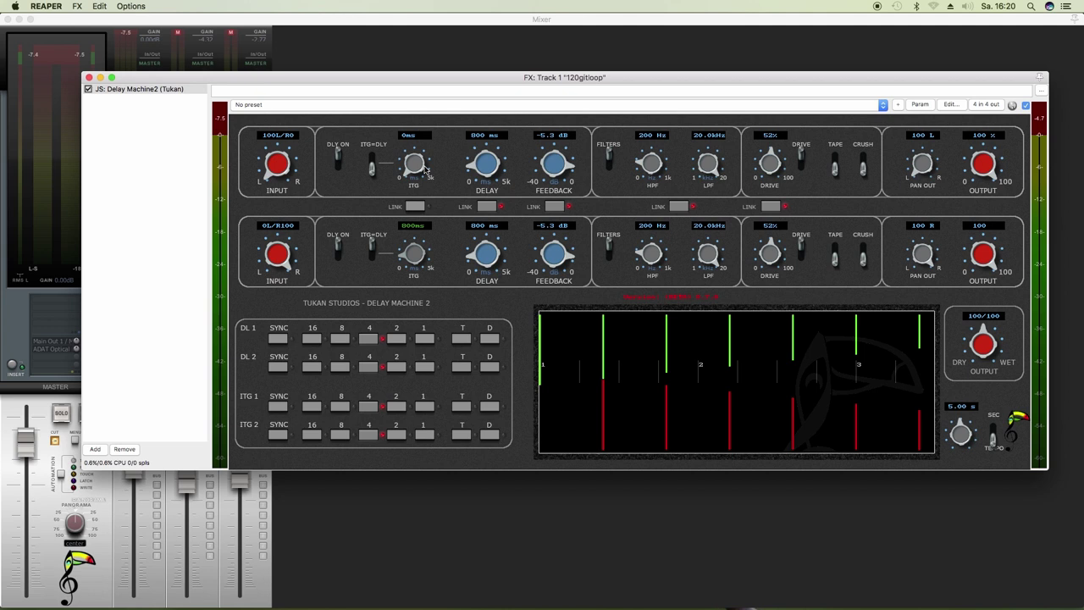
drag(415, 166, 587, 327)
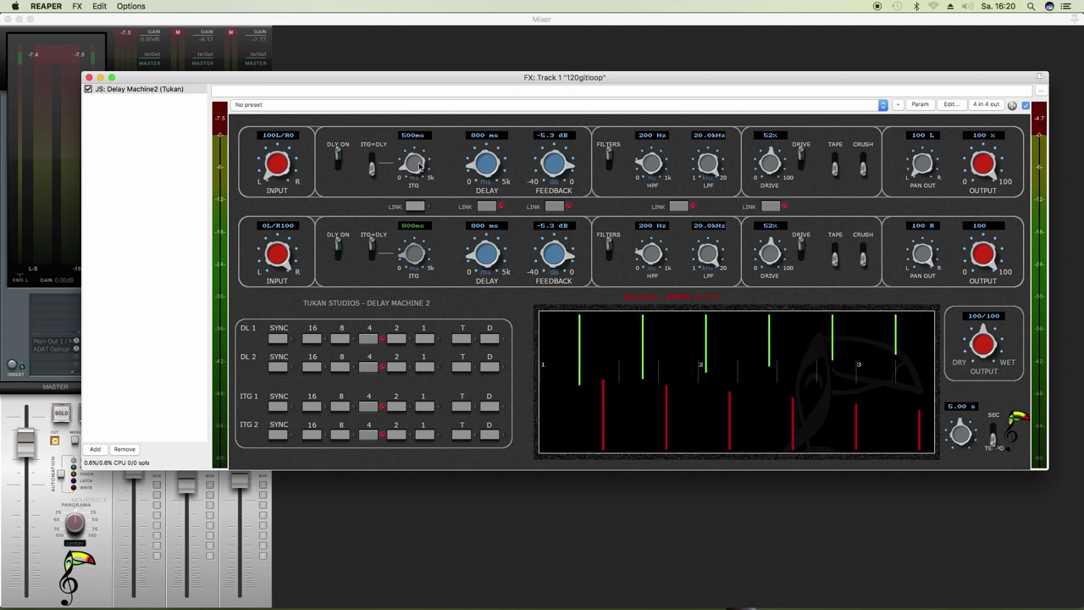
scroll(418, 162, up, 3)
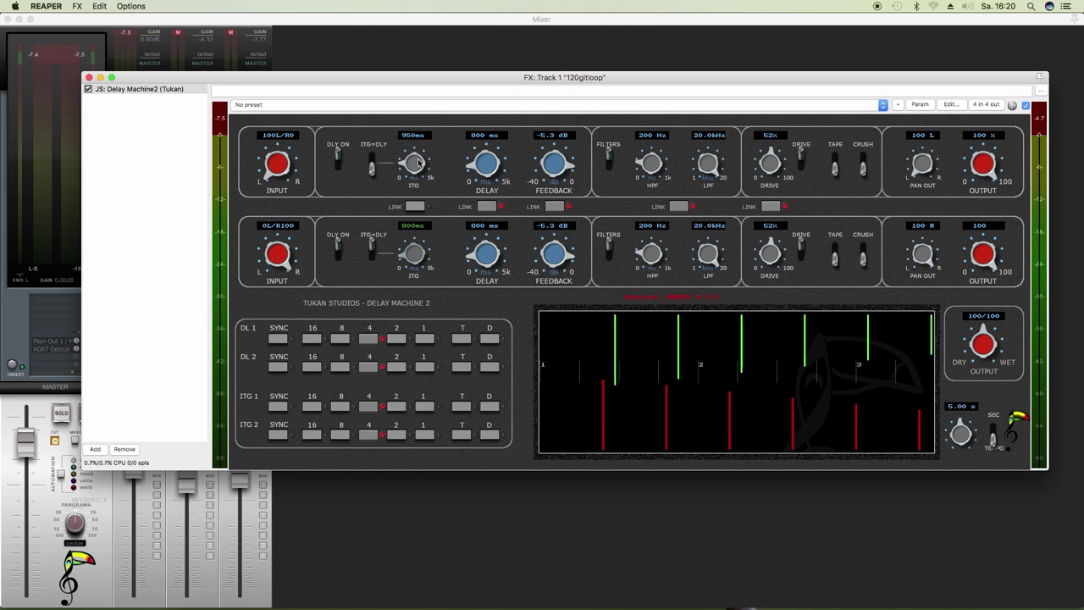
scroll(419, 161, up, 3)
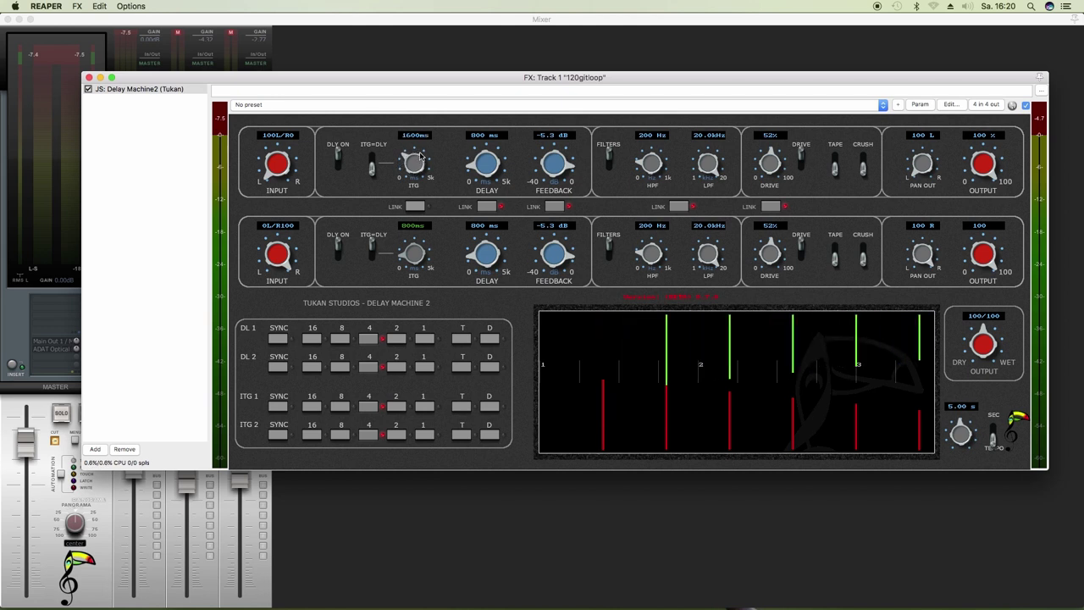
scroll(418, 162, down, 5)
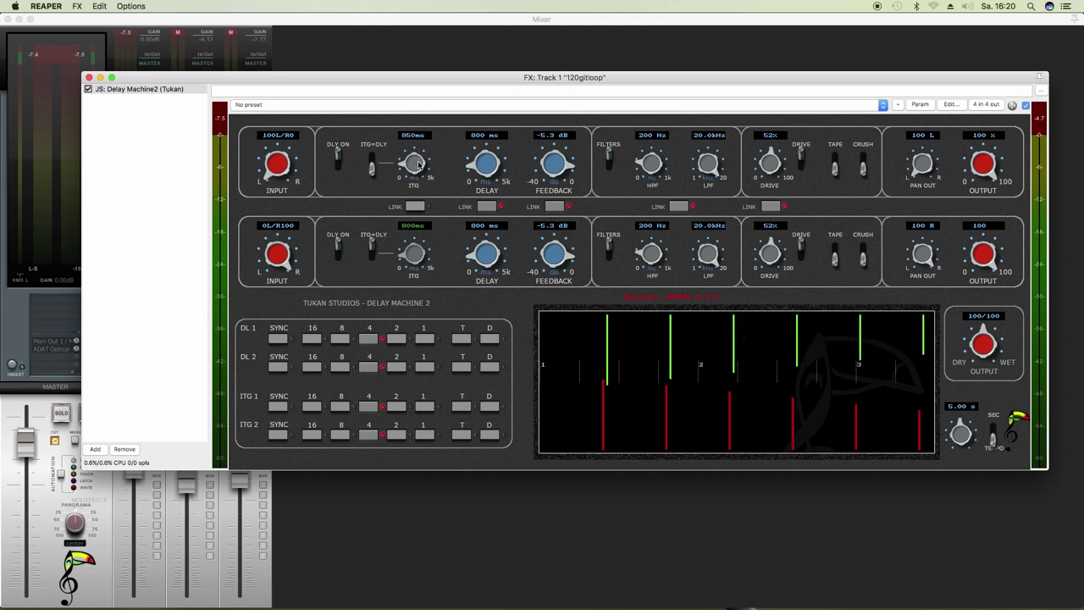
scroll(417, 167, down, 2)
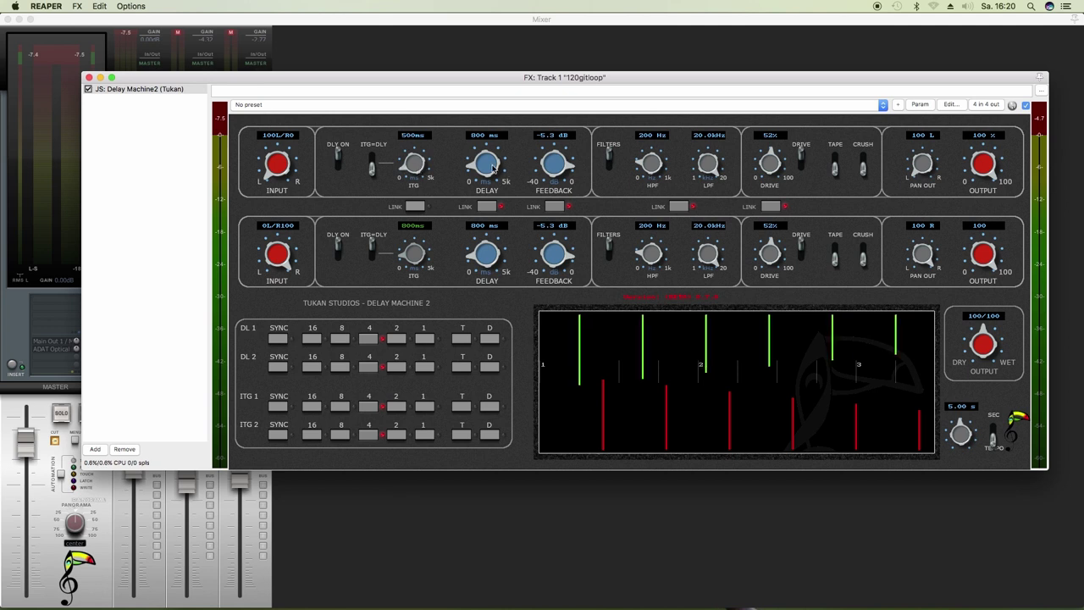
scroll(494, 169, down, 6)
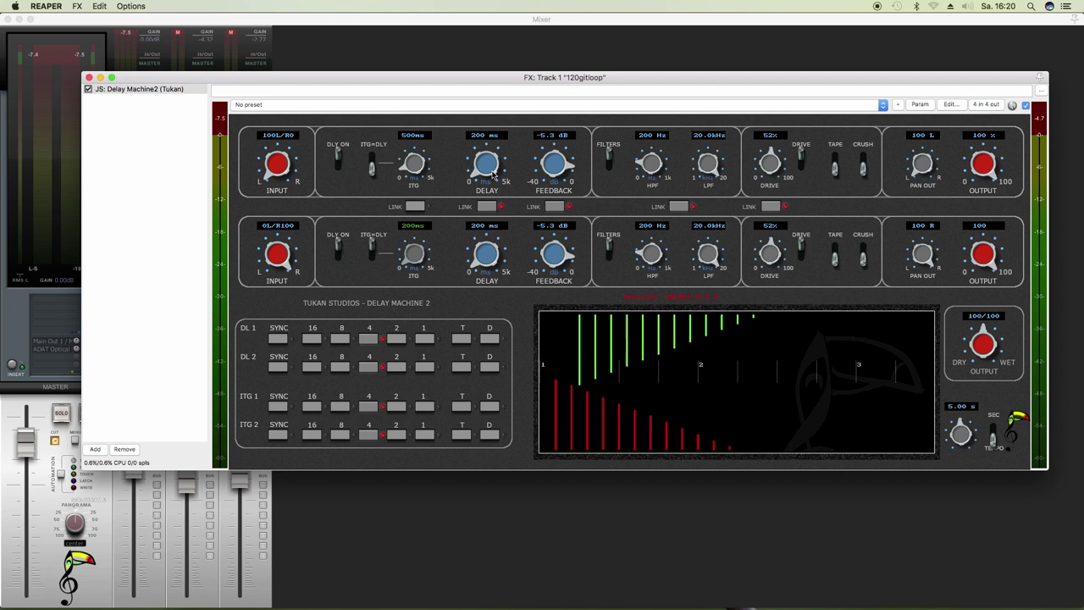
scroll(557, 170, down, 5)
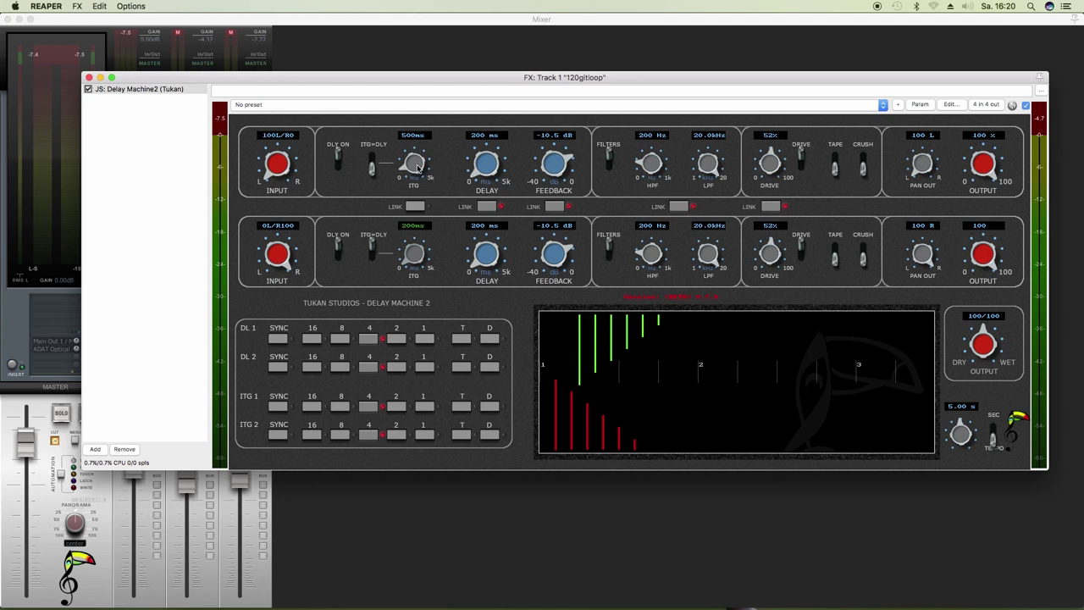
scroll(416, 166, up, 5)
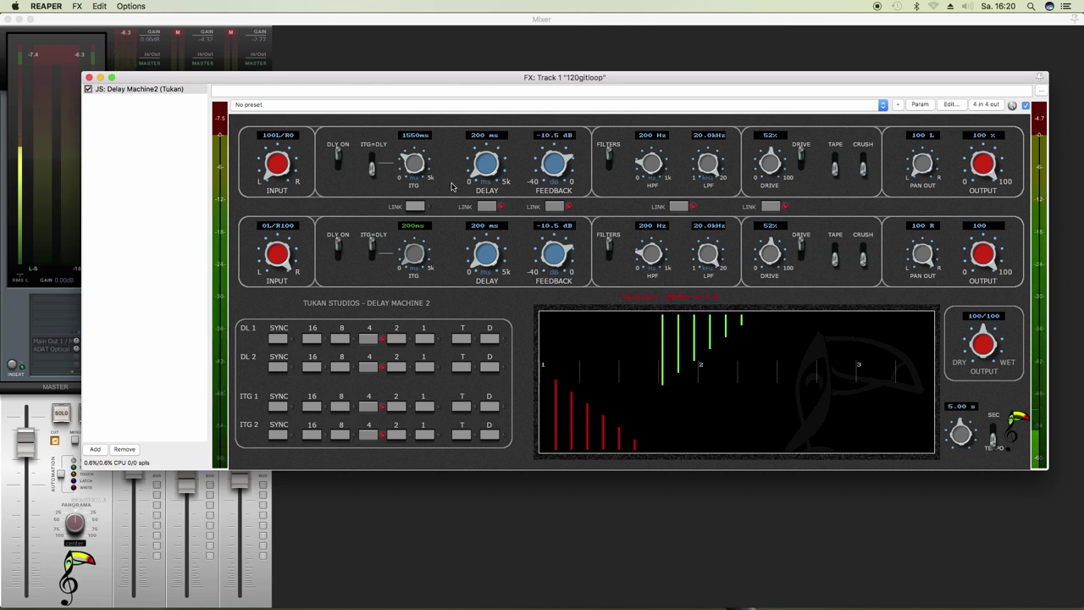
- Unlink line 2's ITG from its delay and set it to about 700 ms
click(373, 253)
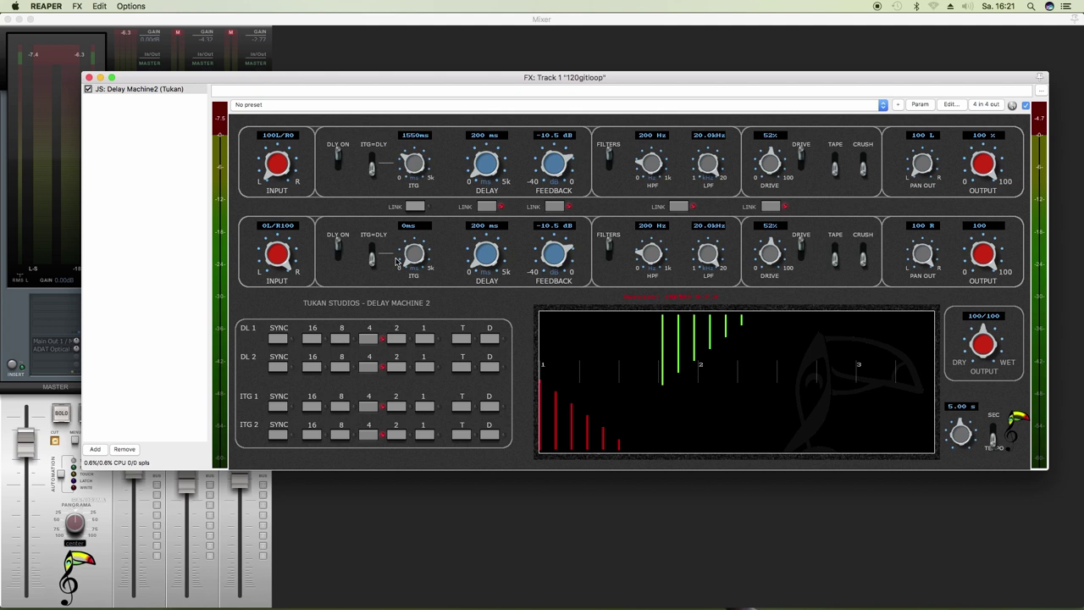
drag(415, 265, 416, 250)
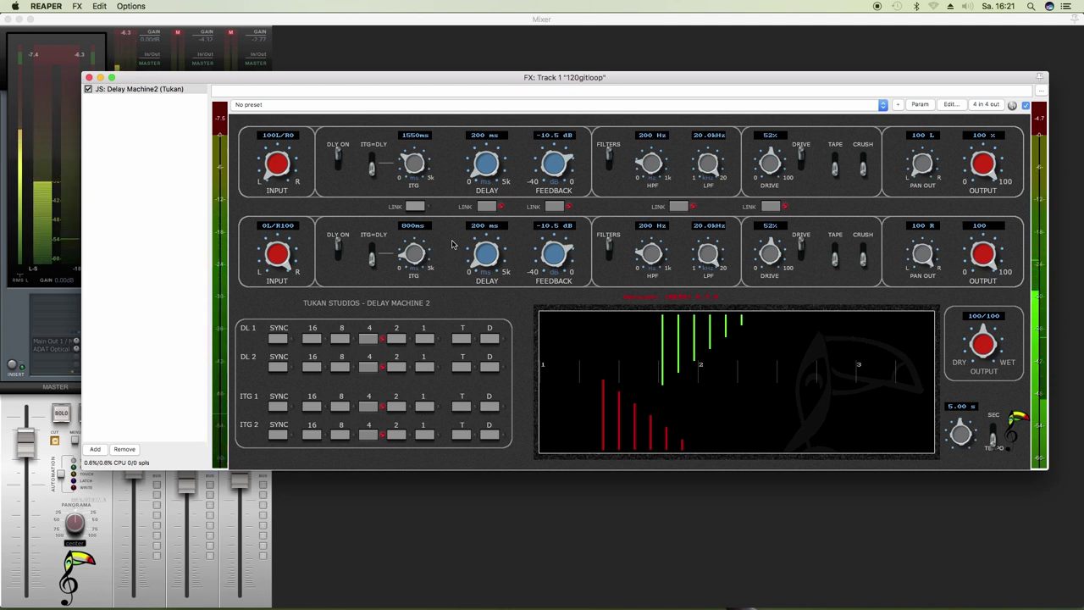
drag(426, 257, 421, 256)
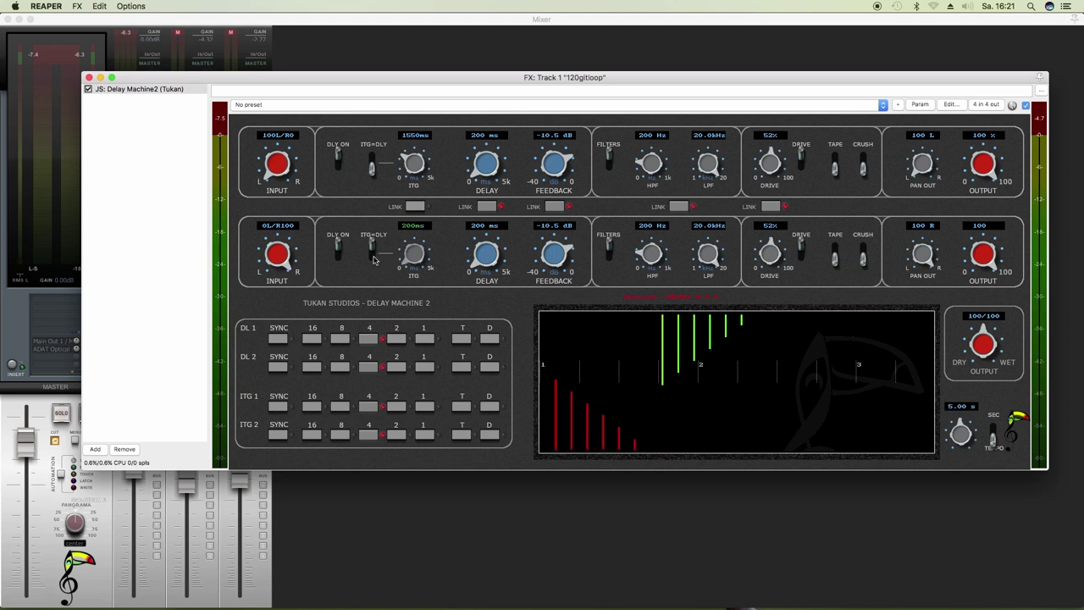
scroll(415, 254, down, 5)
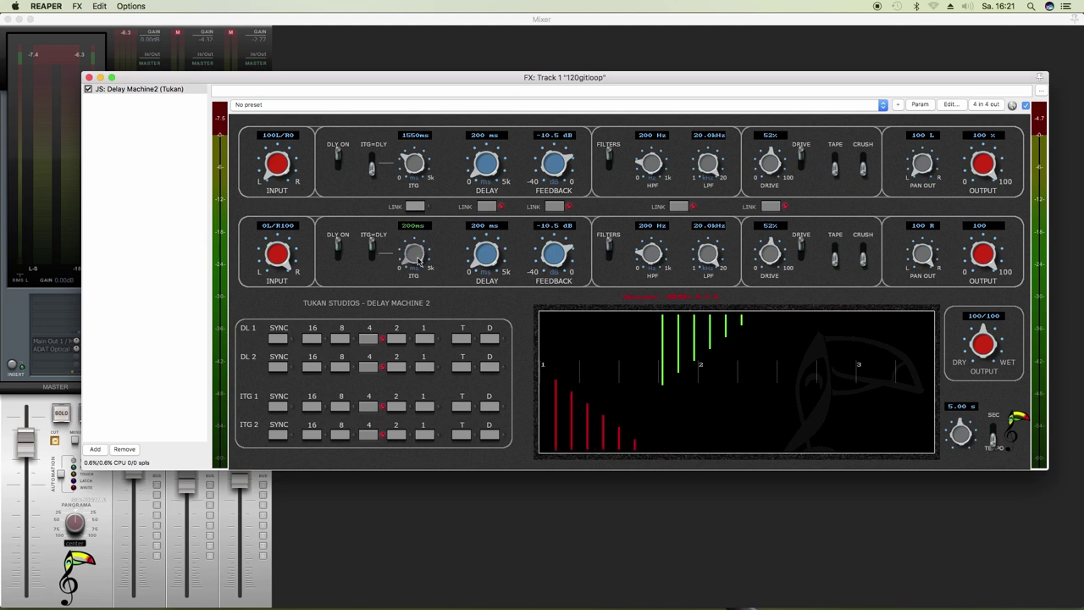
- Relink line 1's ITG to its delay and raise both delay lines to 1100 ms
click(372, 170)
scroll(479, 165, up, 8)
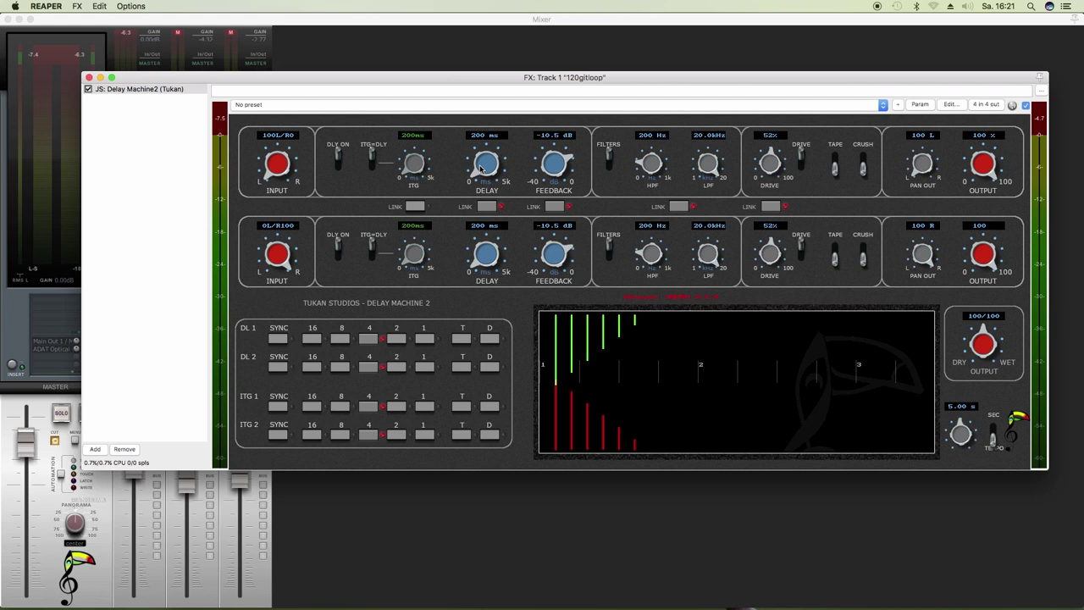
scroll(483, 162, up, 1)
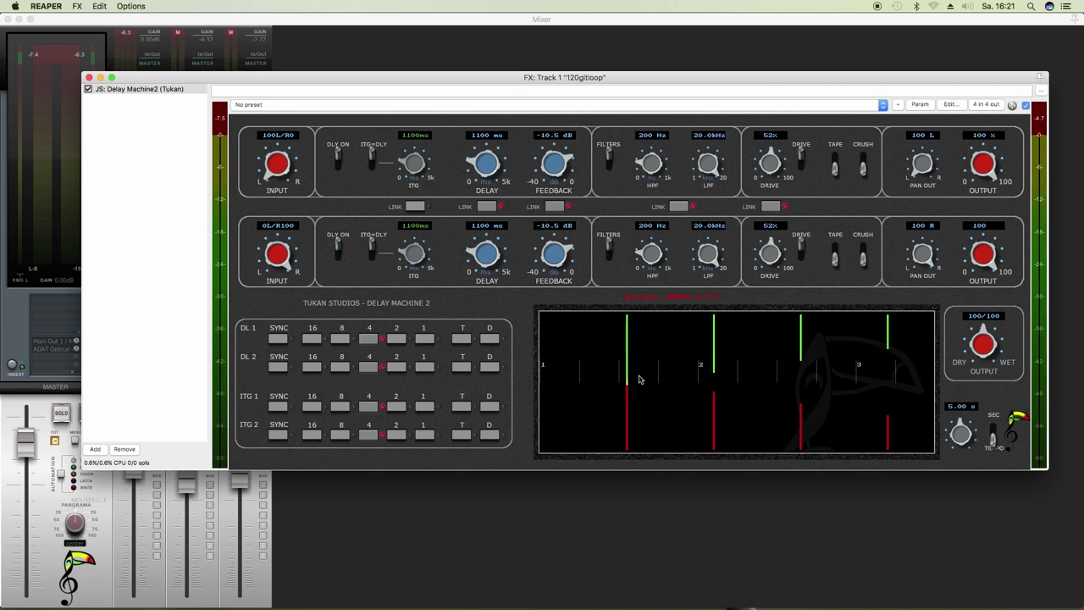
- Unlink line 1's ITG, set it near 500 ms, and lower both delays to 1000 ms
click(373, 161)
drag(413, 167, 413, 180)
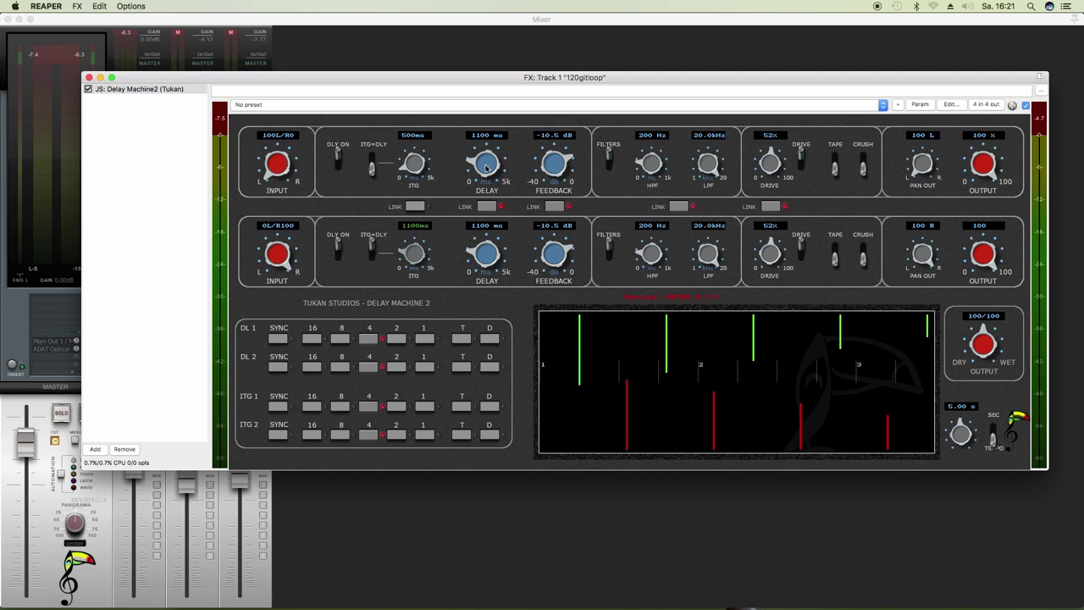
scroll(488, 173, down, 2)
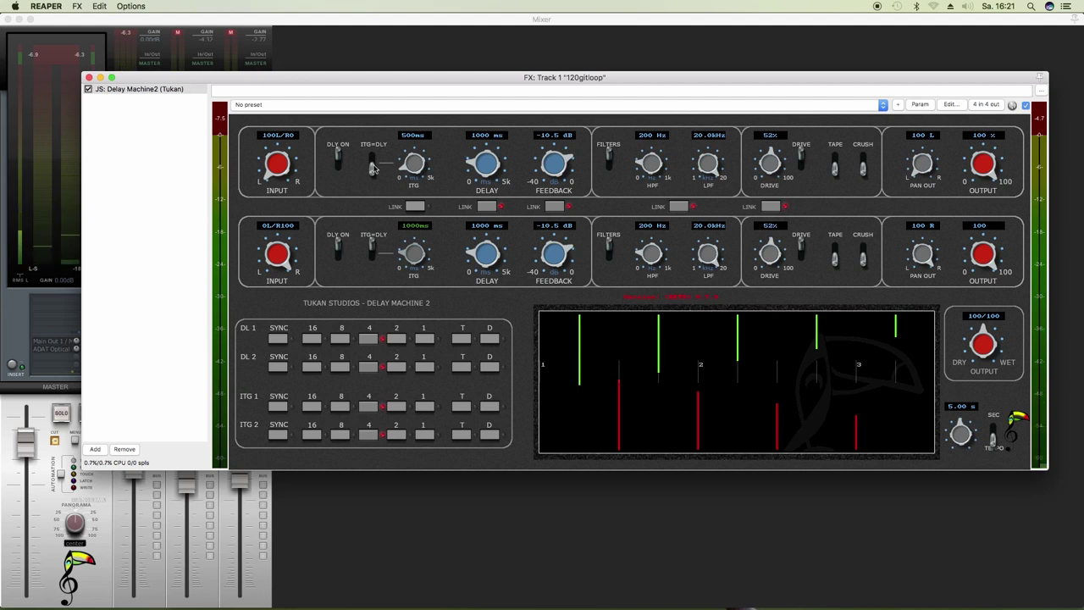
- Decouple both ITG times from their delays, leaving ITG 1 at 500 ms and ITG 2 at 700 ms
click(373, 167)
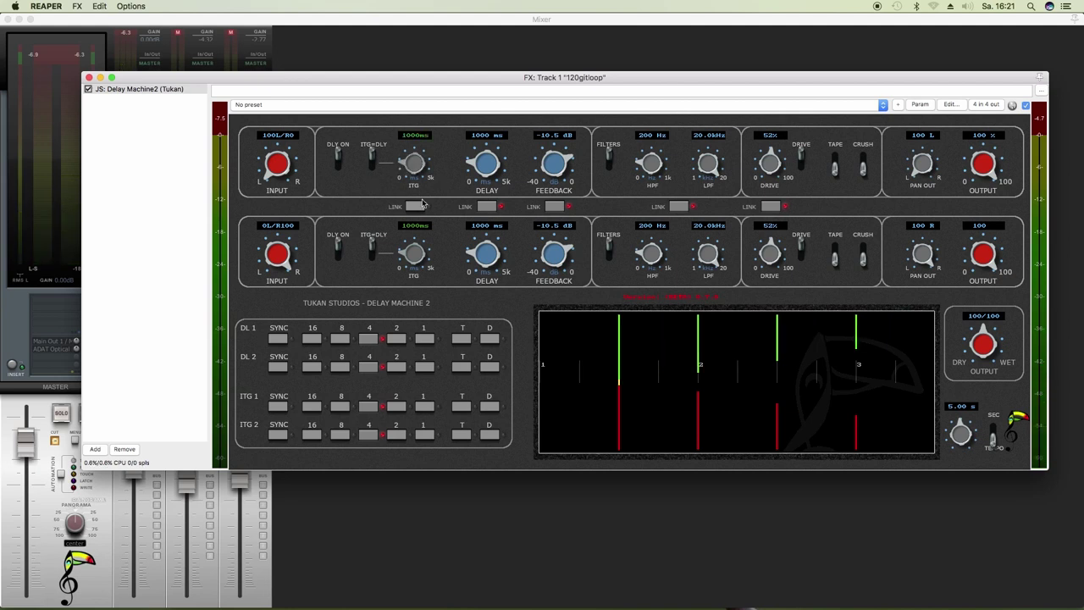
click(372, 162)
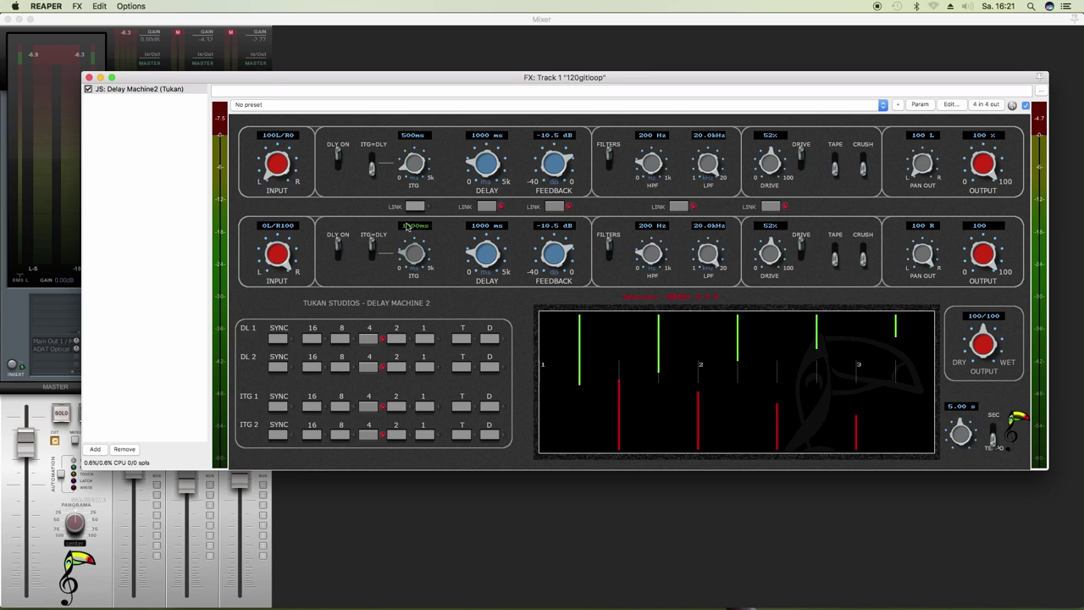
click(373, 254)
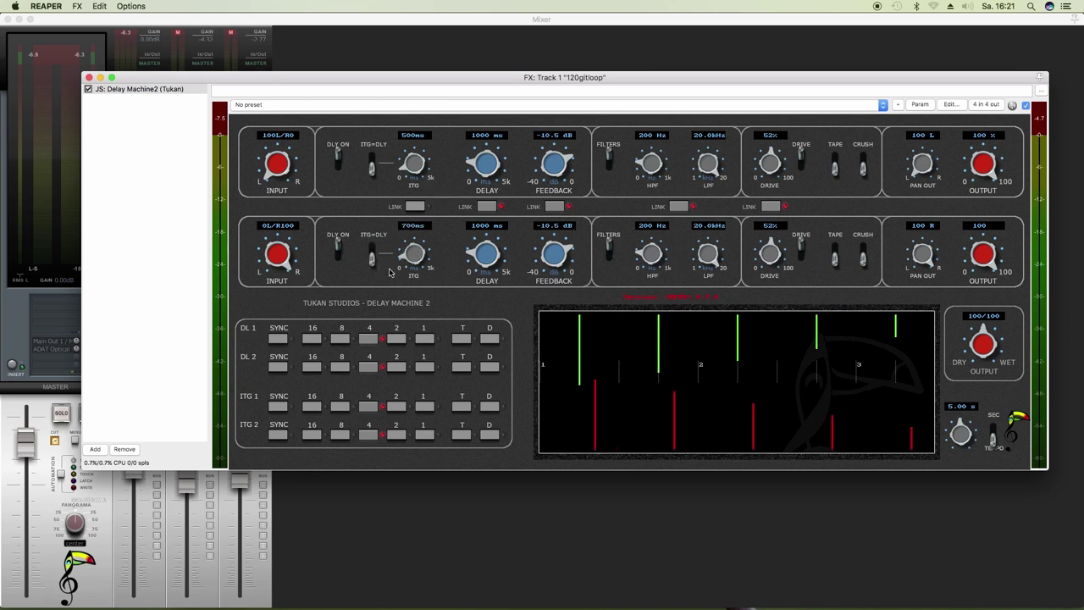
- Turn on tempo SYNC for DL 1, DL 2, ITG 1 and ITG 2
click(279, 339)
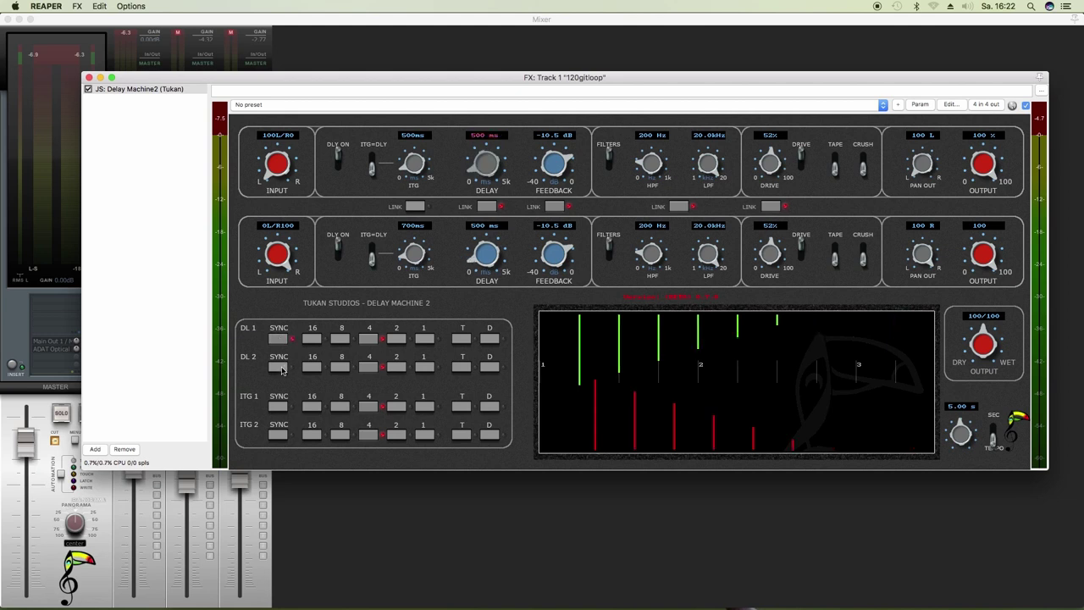
click(280, 368)
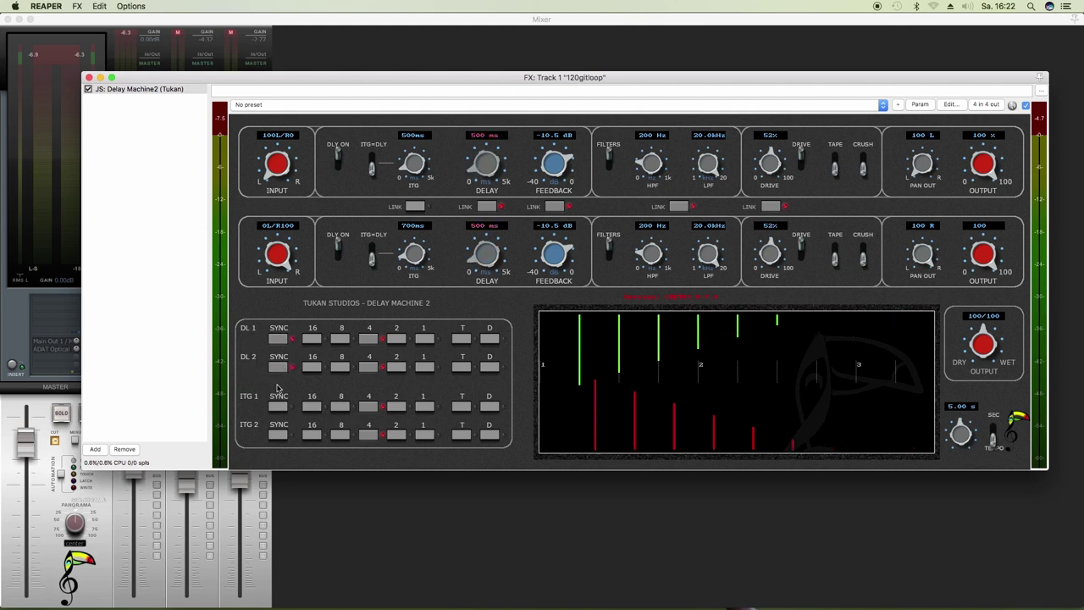
click(280, 407)
click(280, 434)
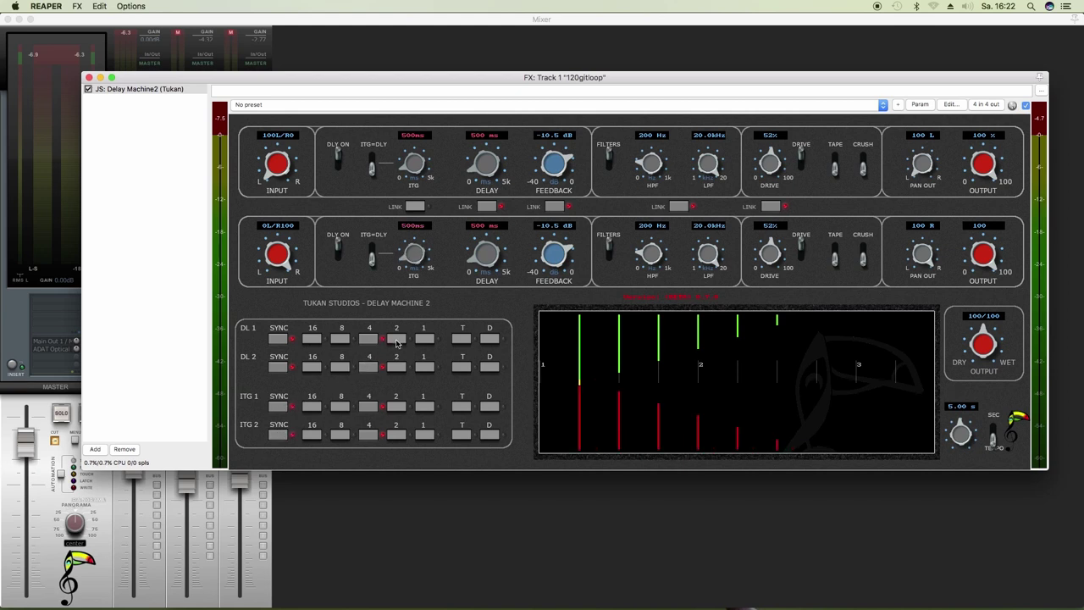
- Try half, whole, triplet and dotted values on delay 1, ending on quarter notes (500 ms)
click(397, 339)
click(424, 338)
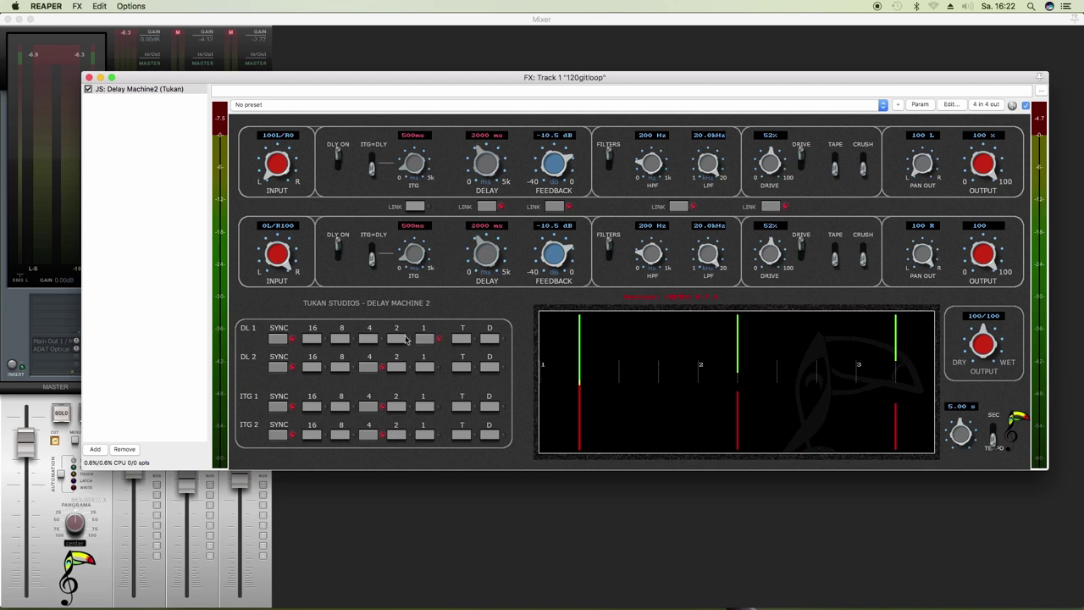
click(404, 339)
click(368, 338)
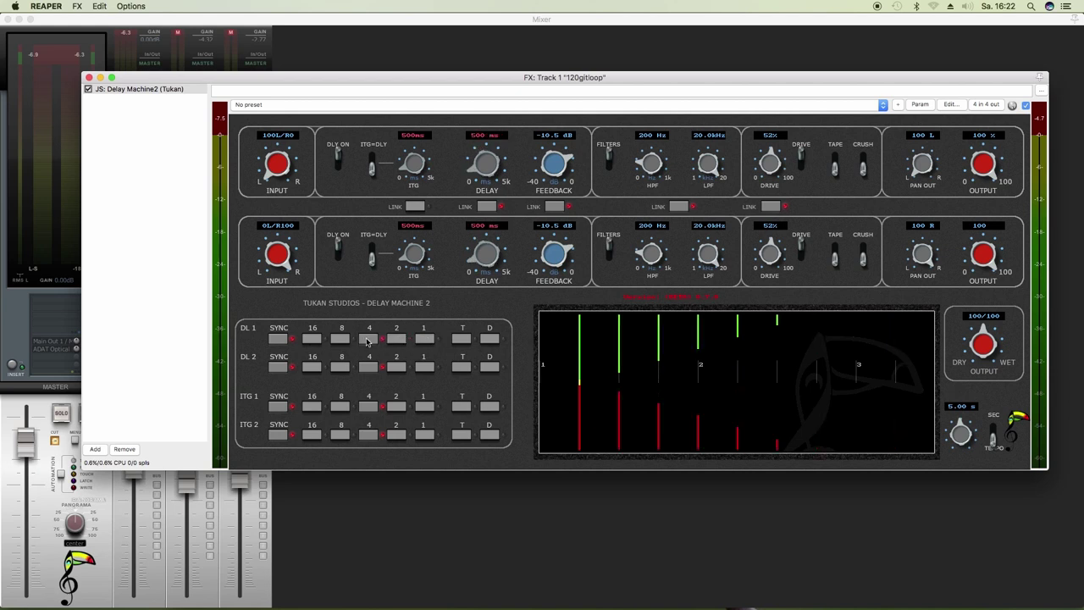
click(462, 339)
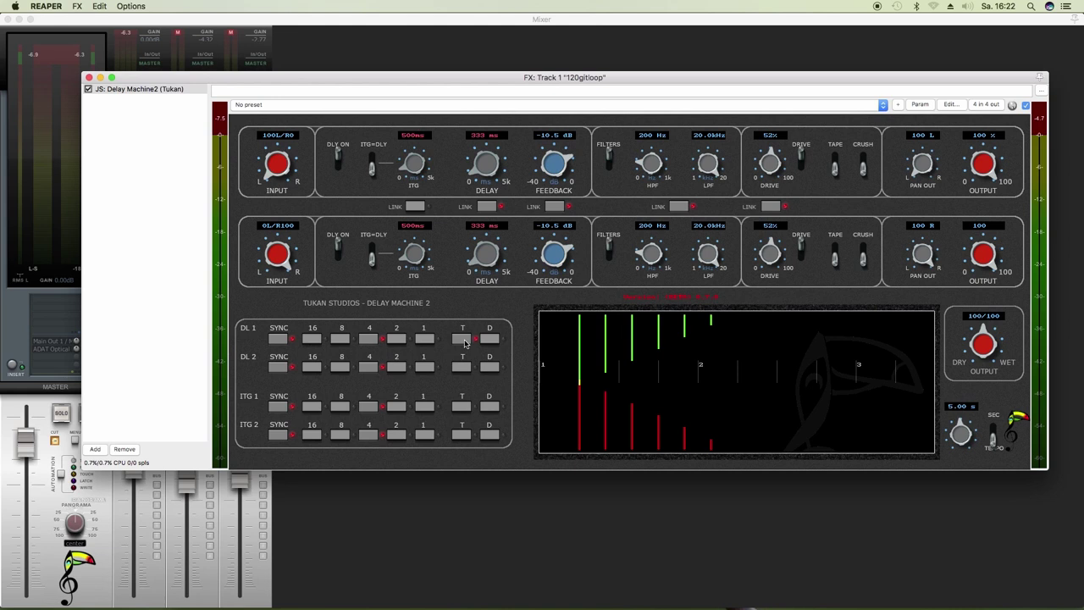
click(463, 340)
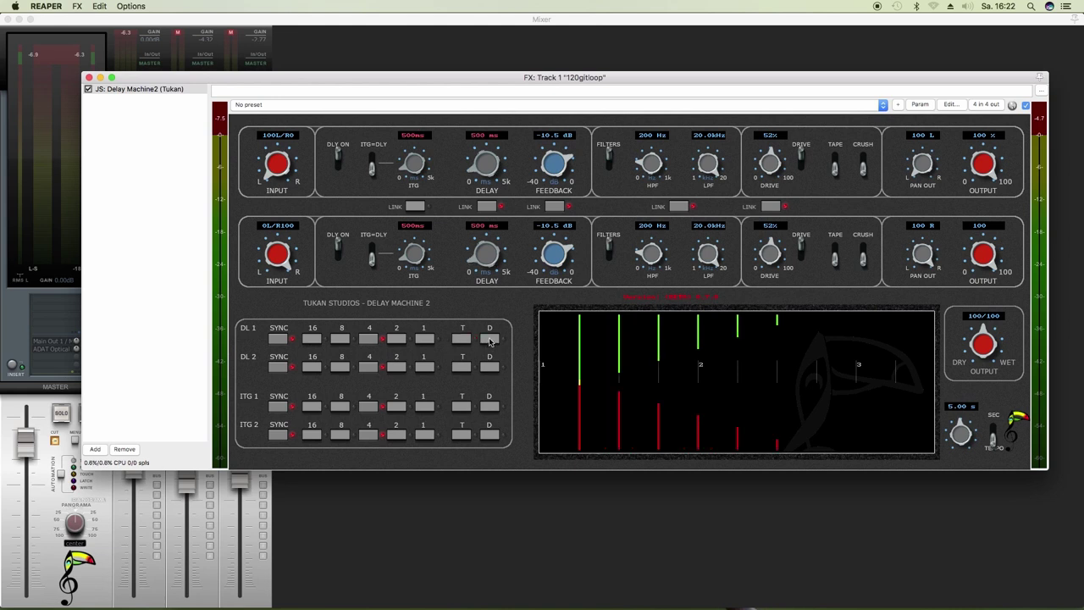
click(489, 339)
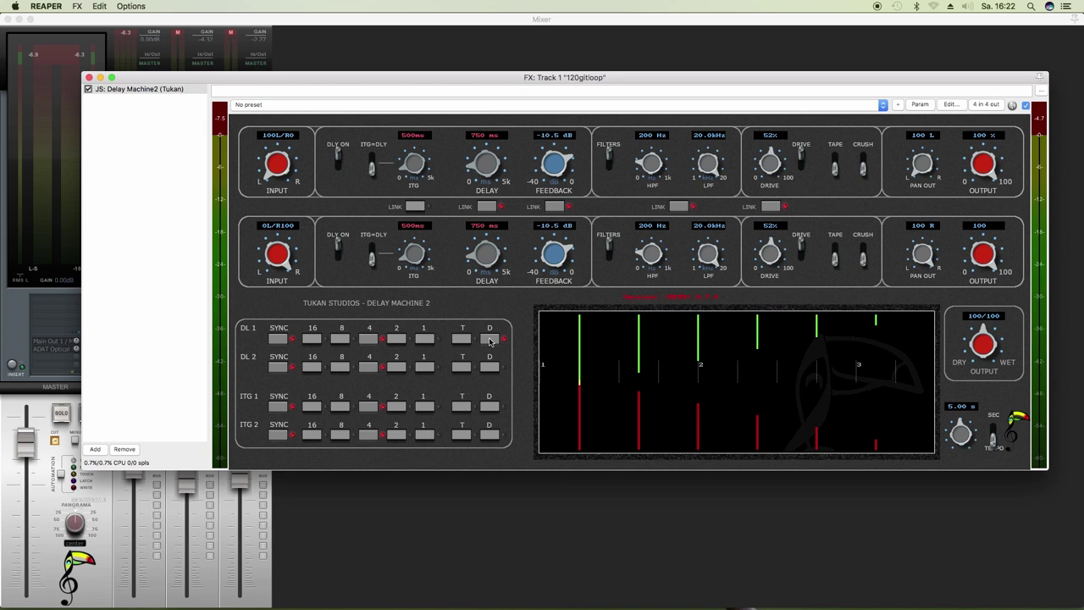
click(490, 340)
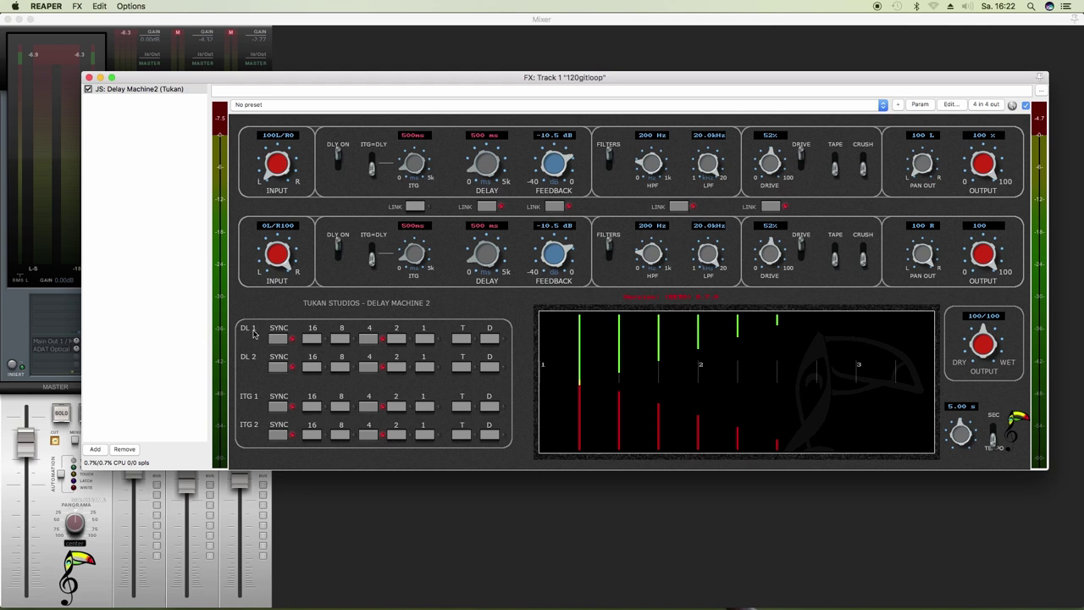
- Unlink the two delay times and make delay 2 a half-note triplet (666 ms)
click(489, 210)
click(397, 368)
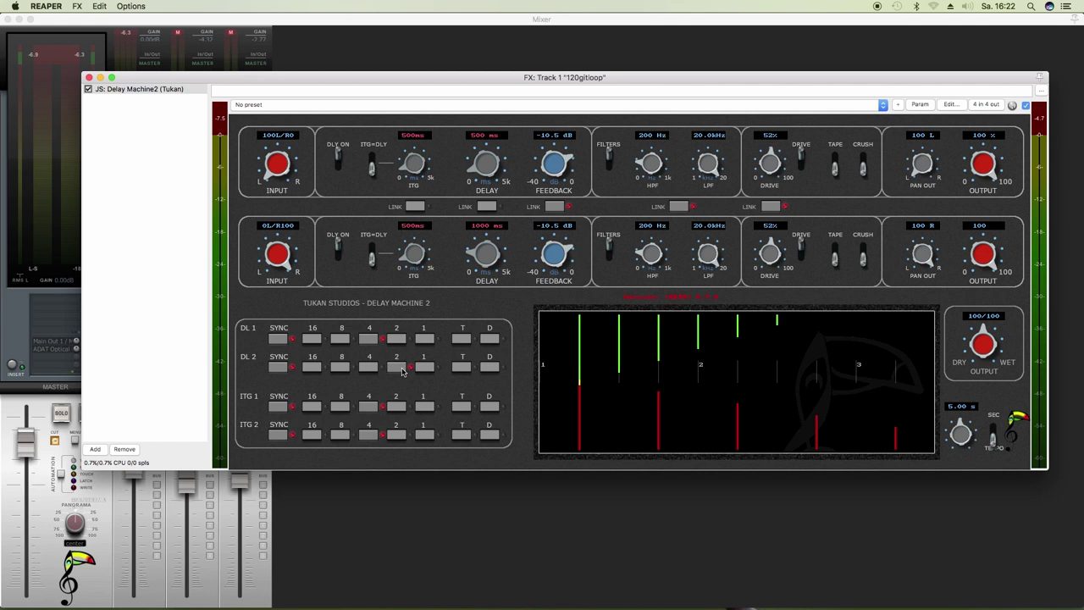
click(462, 369)
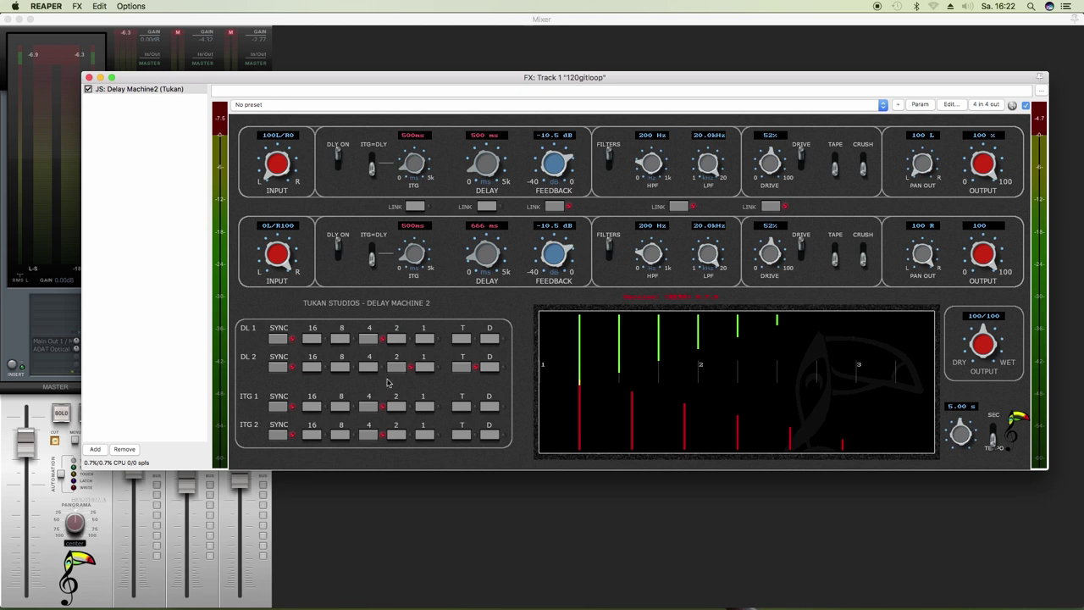
- Make ITG 1 a half-note triplet (666 ms) and raise feedback to -9.0 dB
click(402, 406)
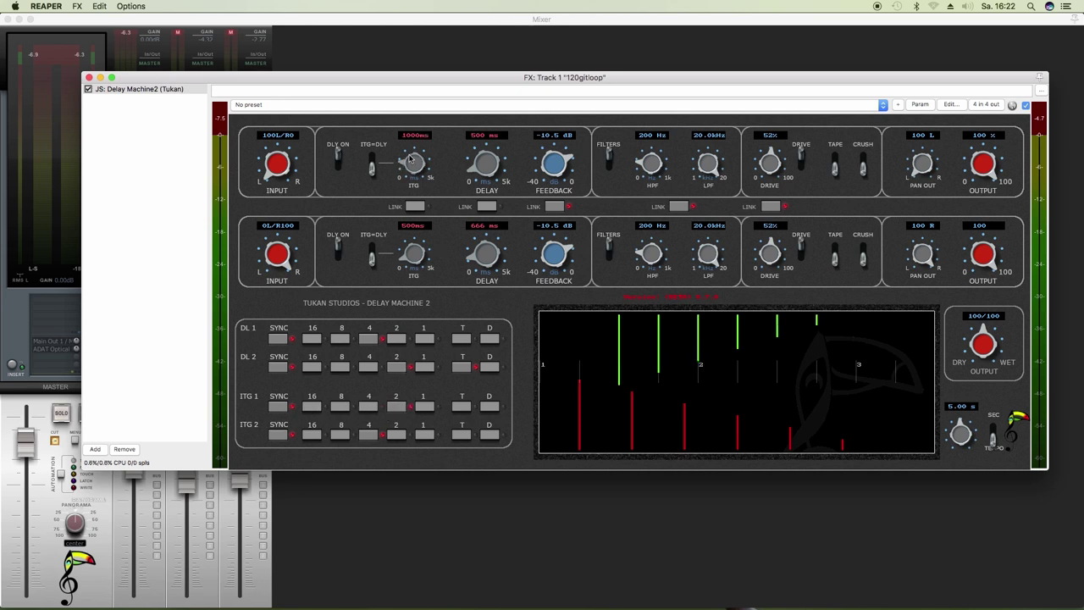
click(459, 407)
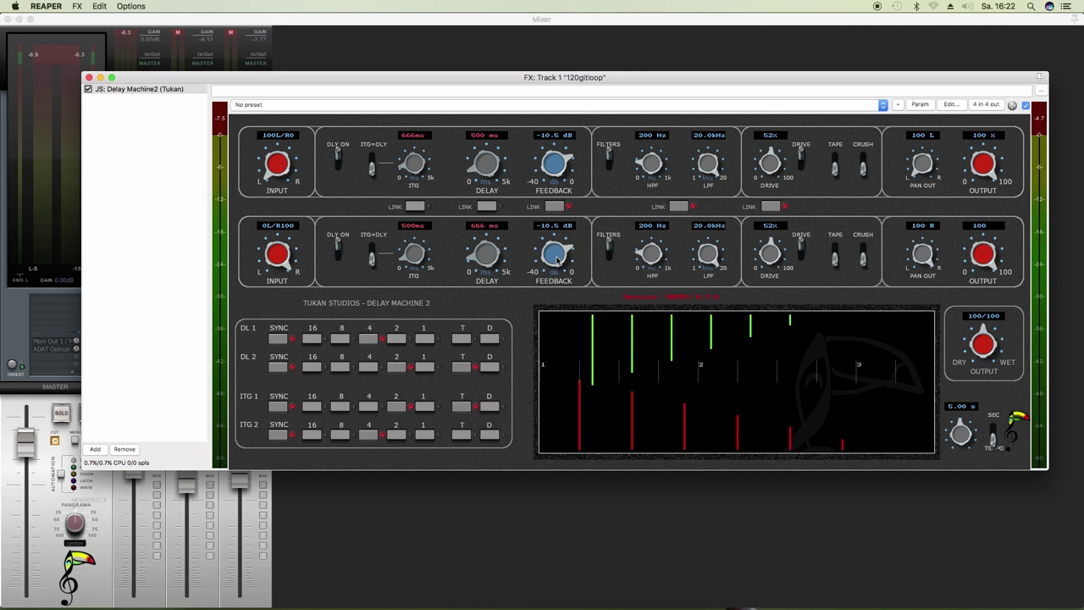
scroll(556, 259, up, 2)
- Widen the delay graph span to 10 s, then shorten it to 3.95 s
drag(964, 436, 970, 396)
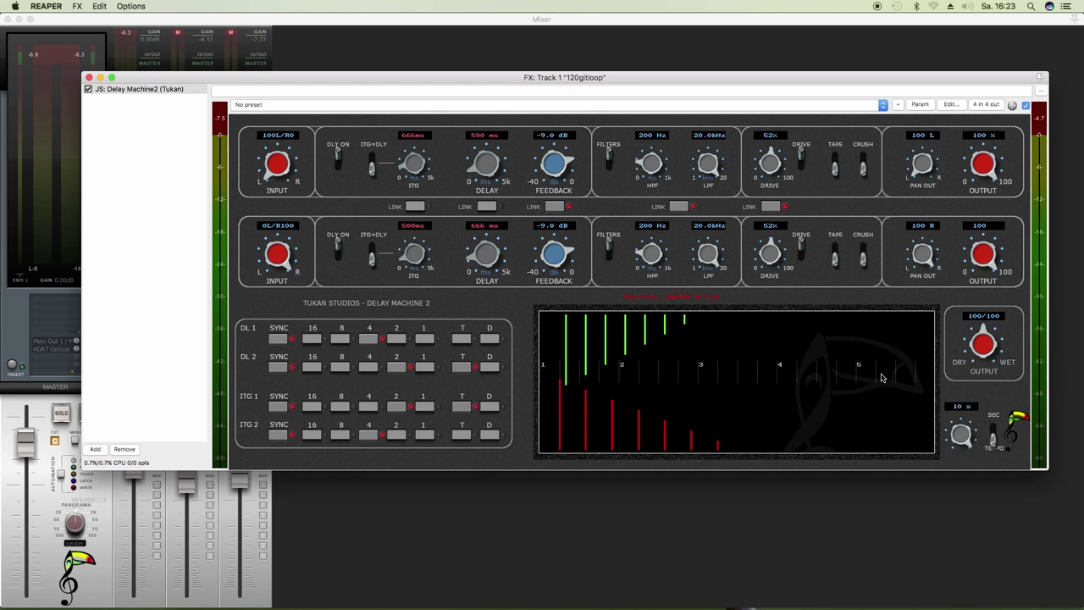
drag(952, 432, 961, 481)
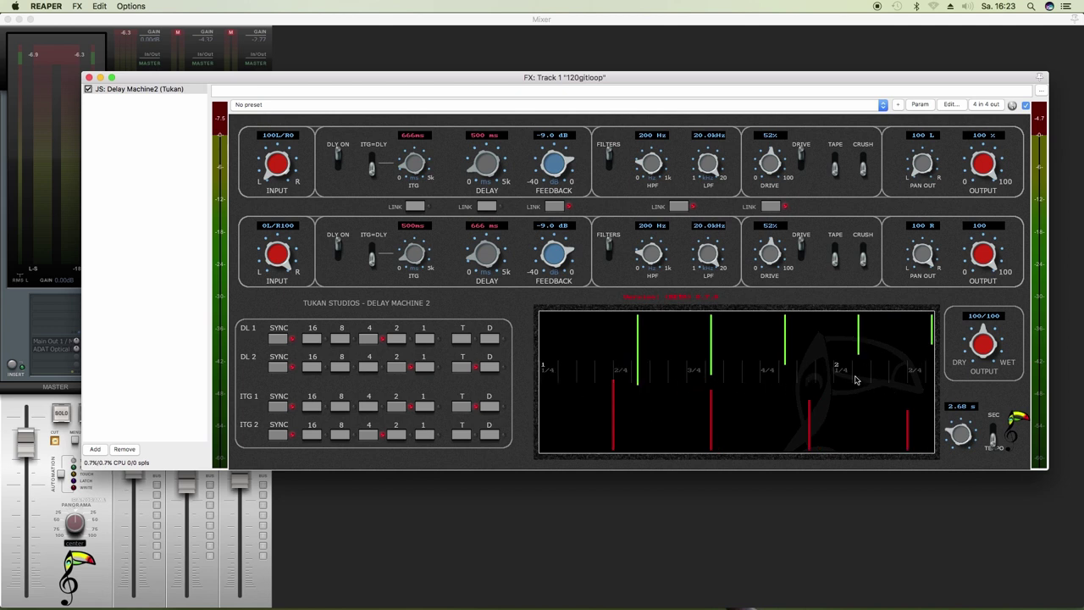
mouse_move(961, 433)
mouse_down()
mouse_move(962, 449)
mouse_move(962, 430)
mouse_up()
- Switch the graph's time ruler from TEMPO to SEC and widen its span back to 10 s
click(995, 433)
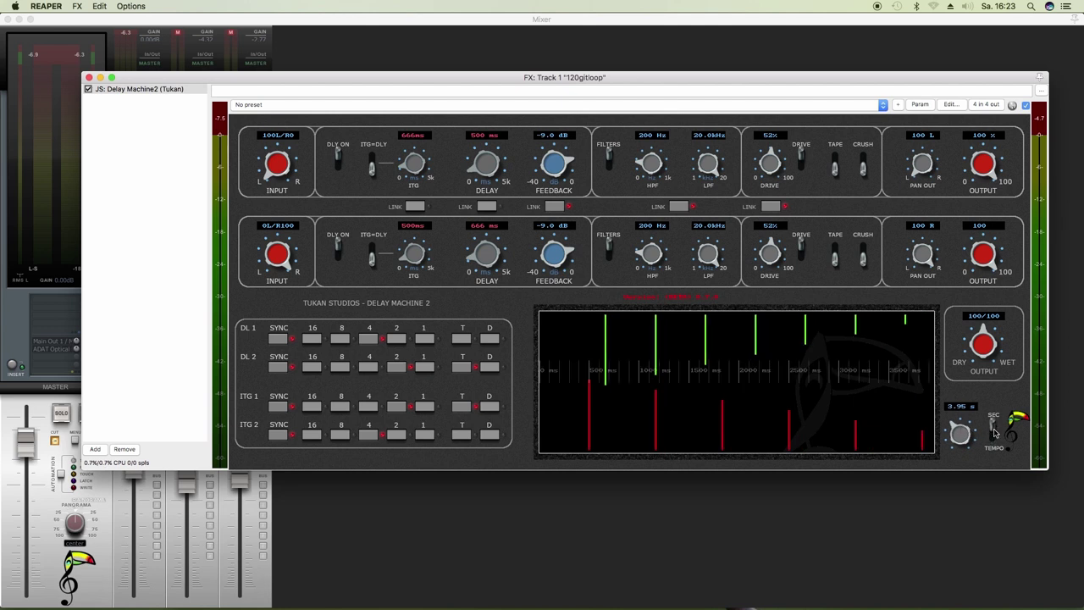
mouse_move(959, 434)
mouse_down()
mouse_move(955, 456)
mouse_move(962, 426)
mouse_up()
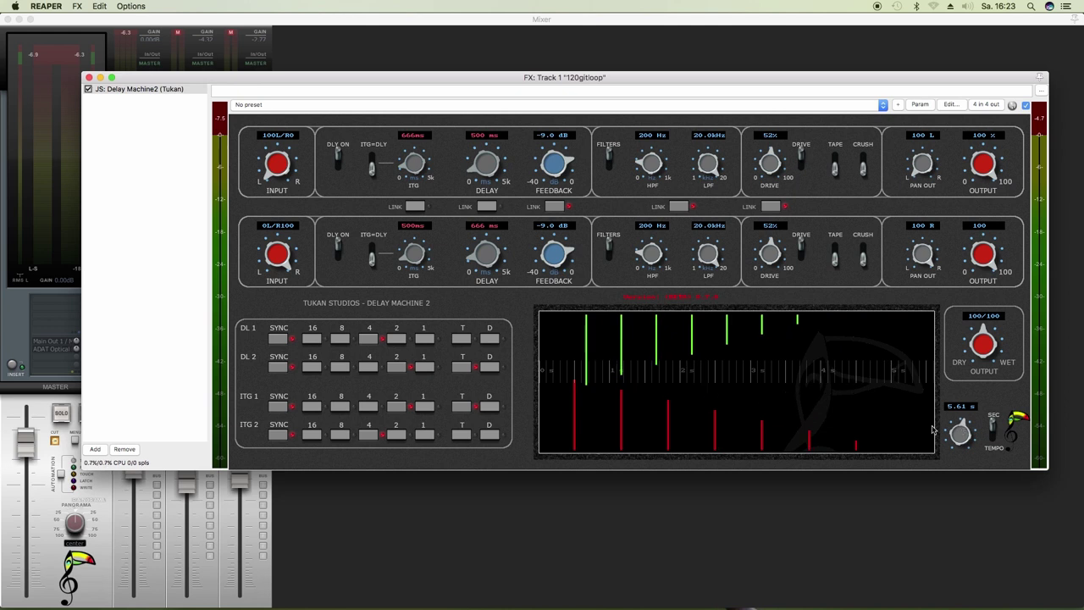
drag(963, 436, 965, 412)
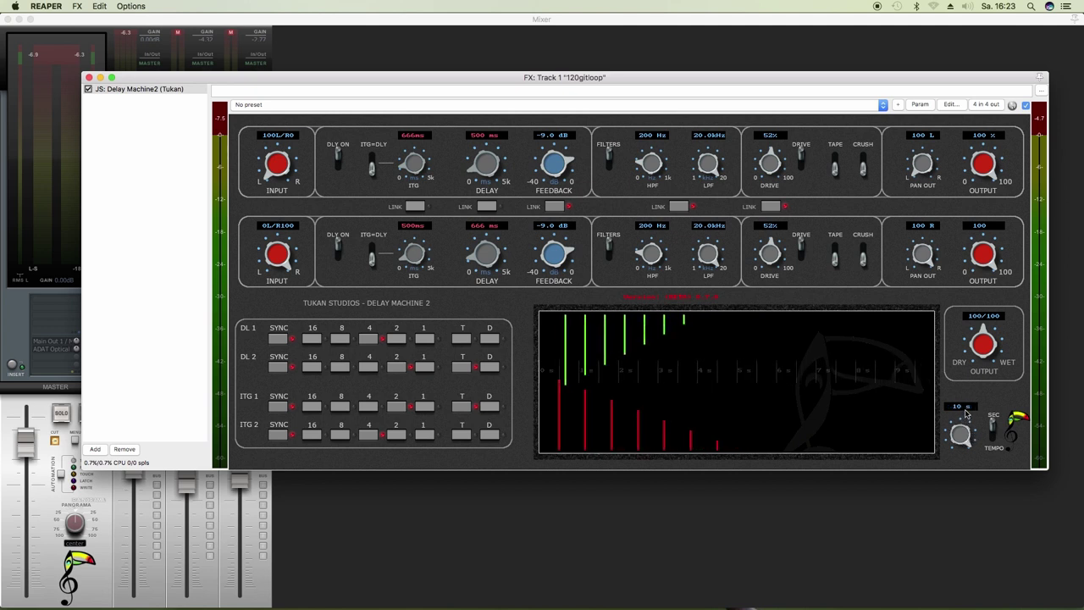